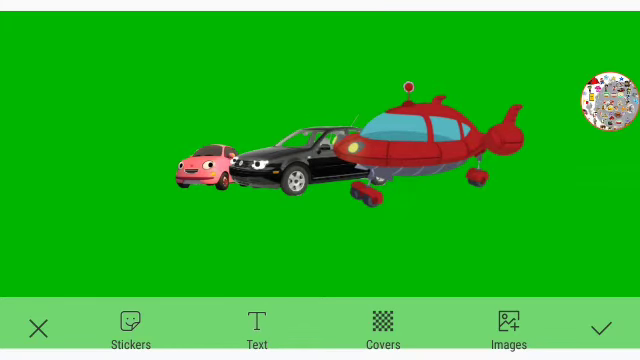
# - Arrange the pink car, black car and red rocket side by side on the green stage
pyautogui.click(609, 100)
# - Place the red-haired cartoon man on the stage, just left of the pink car
pyautogui.moveTo(20, 140); pyautogui.dragTo(80, 150)
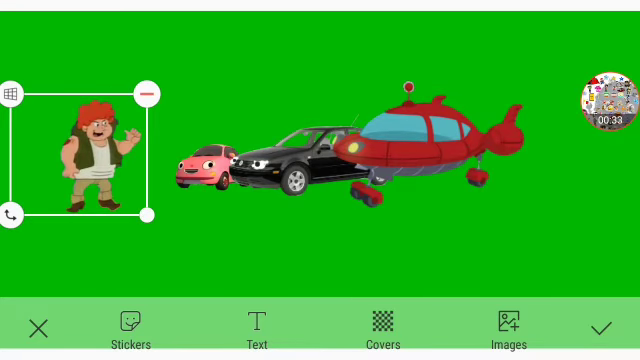
pyautogui.click(300, 240)
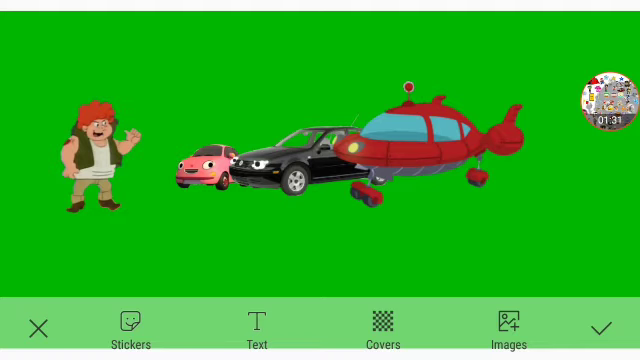
pyautogui.click(609, 101)
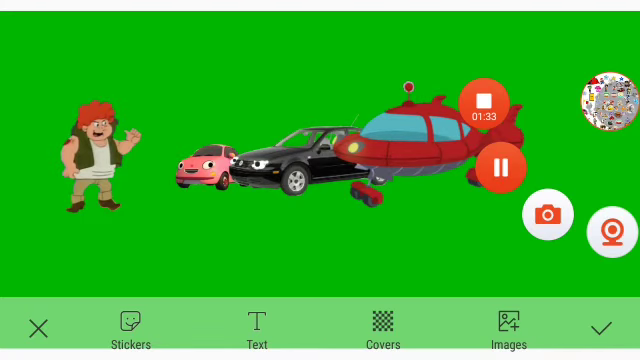
pyautogui.click(609, 101)
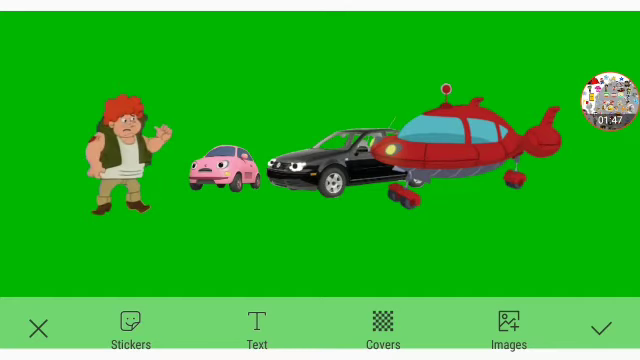
# - Delete the cartoon man sticker from the stage
pyautogui.click(122, 155)
pyautogui.moveTo(122, 155)
pyautogui.mouseDown()
pyautogui.moveTo(150, 180)
pyautogui.moveTo(32, 198)
pyautogui.mouseUp()
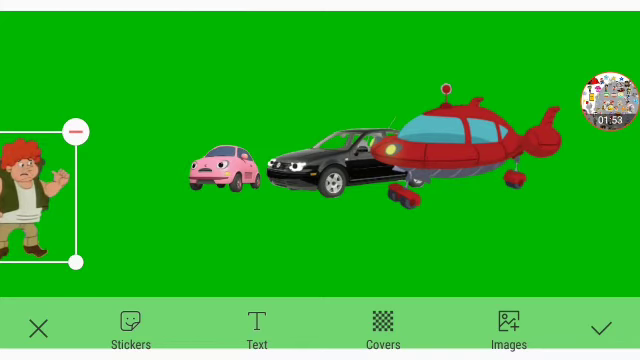
pyautogui.click(75, 132)
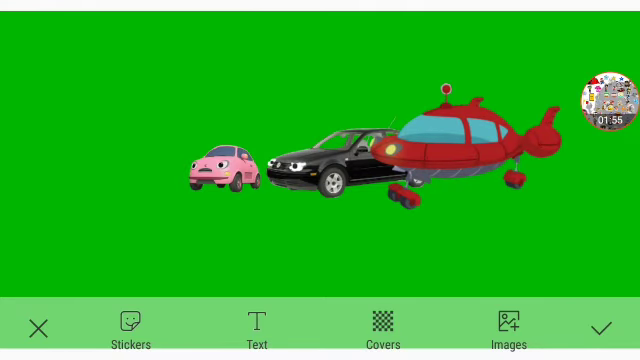
# - Shift the pink car, black car and rocket group slightly left
pyautogui.click(400, 160)
pyautogui.moveTo(400, 160); pyautogui.dragTo(390, 160)
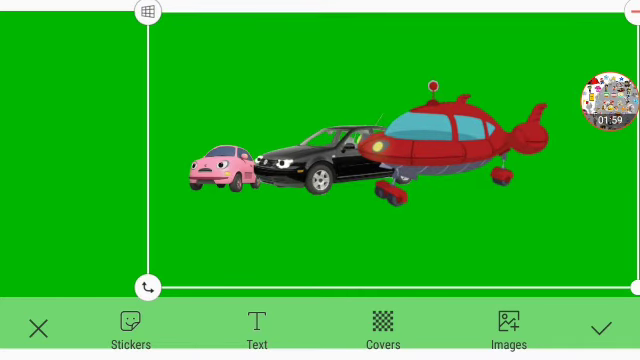
pyautogui.click(80, 240)
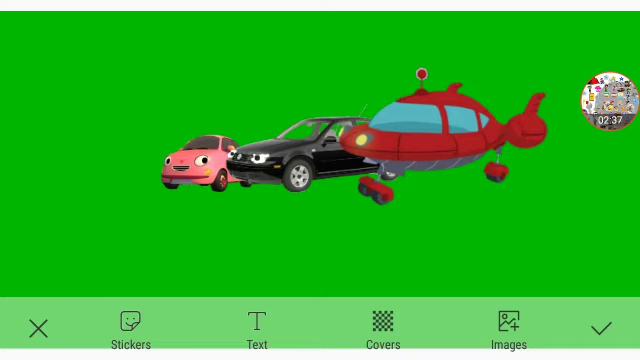
# - Enlarge the cartoon man sticker with its corner handle
pyautogui.click(608, 101)
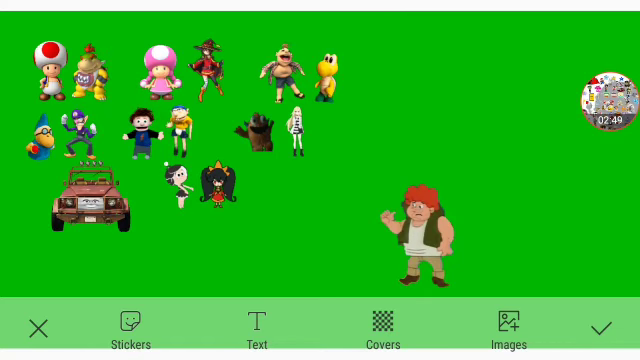
pyautogui.click(610, 100)
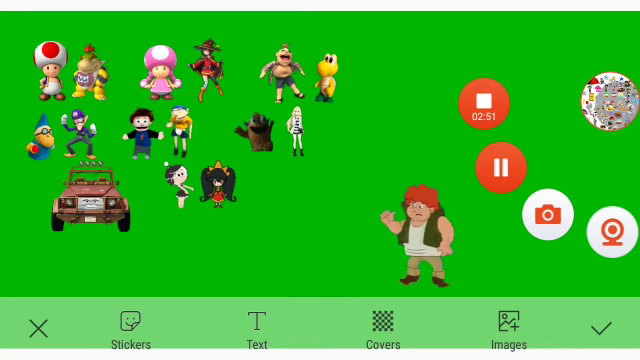
pyautogui.click(420, 235)
pyautogui.click(300, 240)
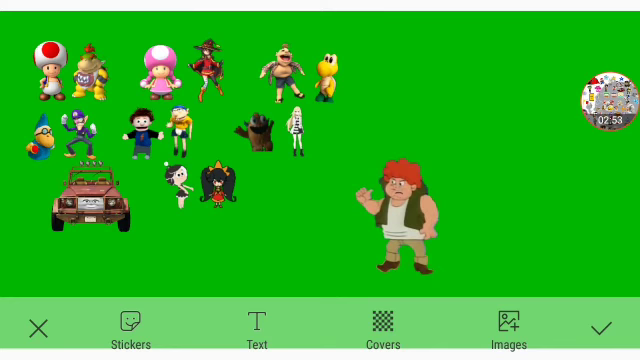
pyautogui.click(610, 100)
# - Move the enlarged cartoon man further right, to the lower right of the crowded scene
pyautogui.click(610, 100)
pyautogui.click(610, 100)
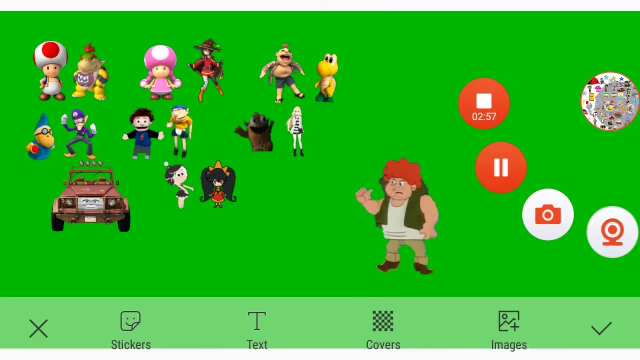
pyautogui.click(610, 100)
pyautogui.click(400, 215)
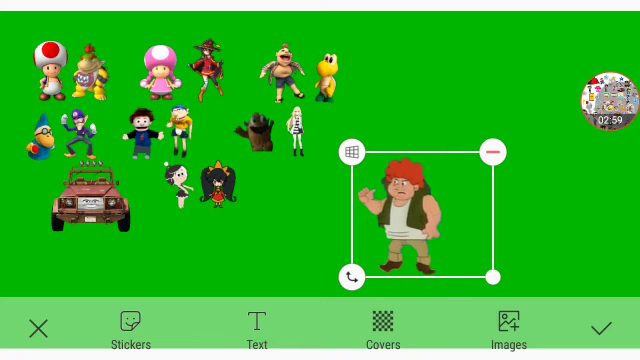
pyautogui.moveTo(424, 215); pyautogui.dragTo(470, 225)
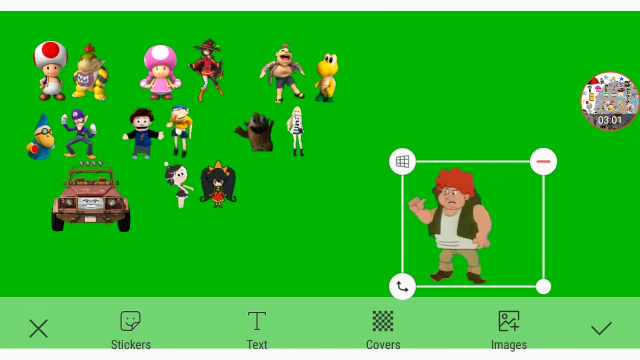
pyautogui.click(300, 240)
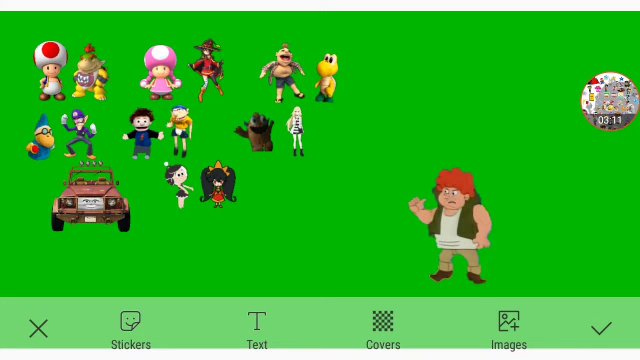
pyautogui.click(609, 100)
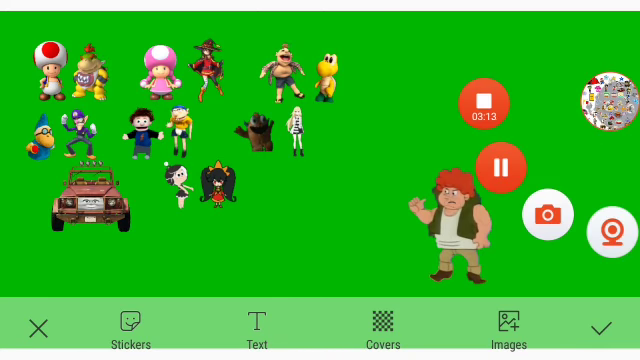